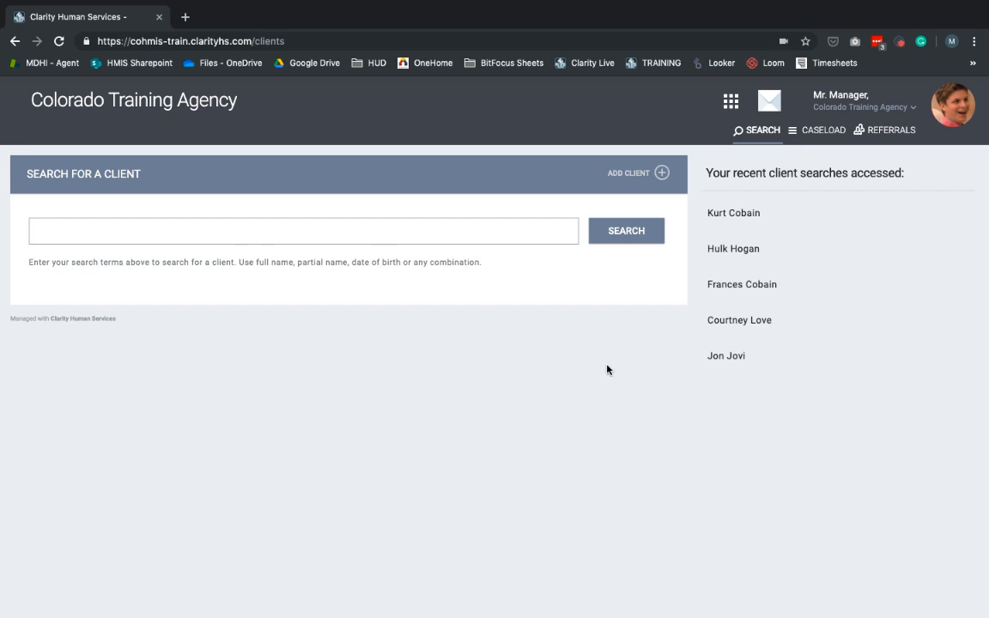
Open the first recently accessed client's record and the client's active Permanent Housing Program enrollment
left_click(822, 219)
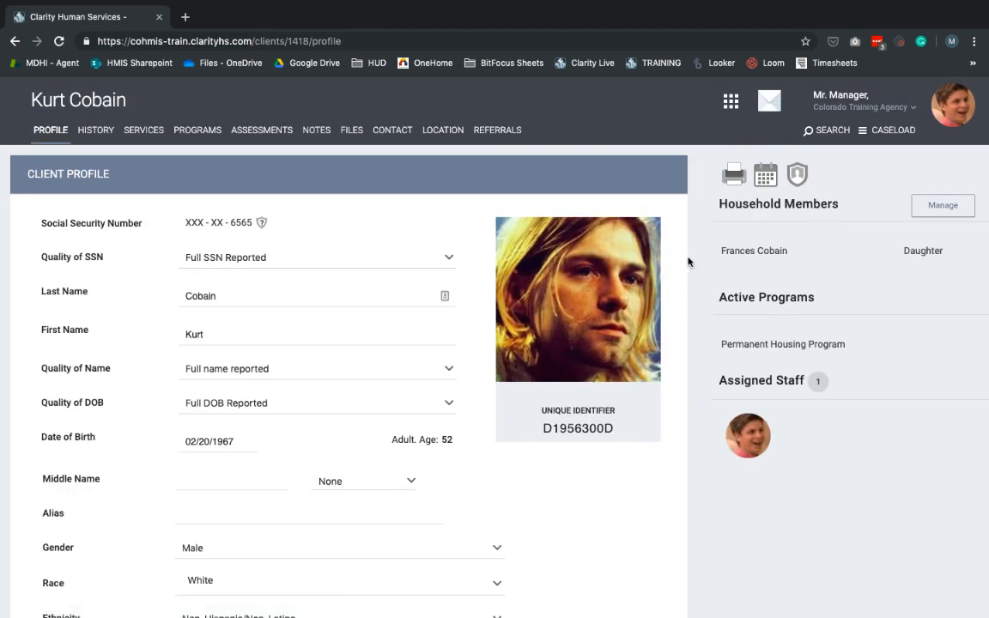
mouse_move(730, 342)
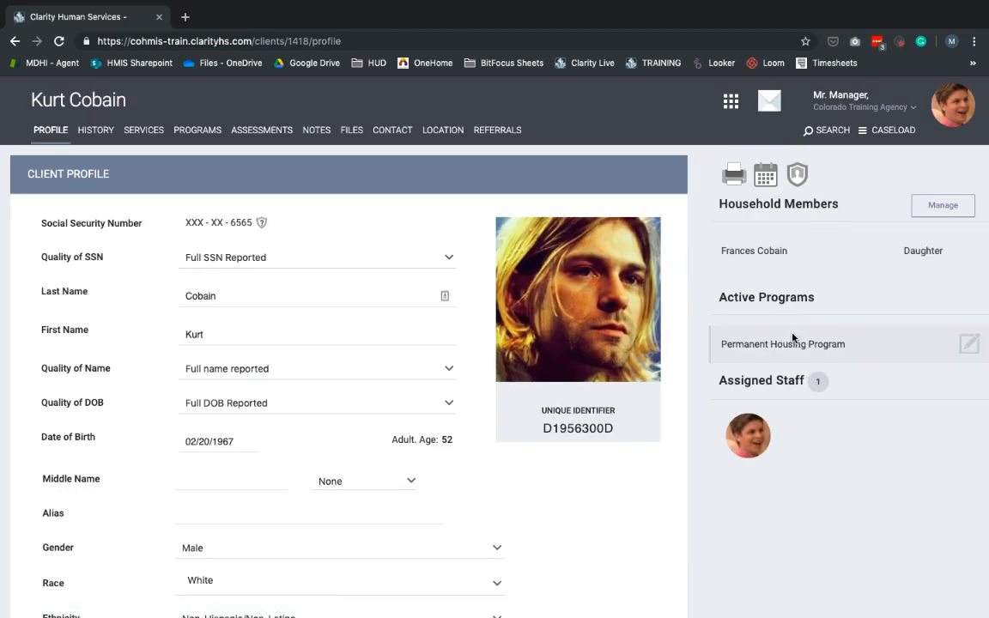
left_click(971, 348)
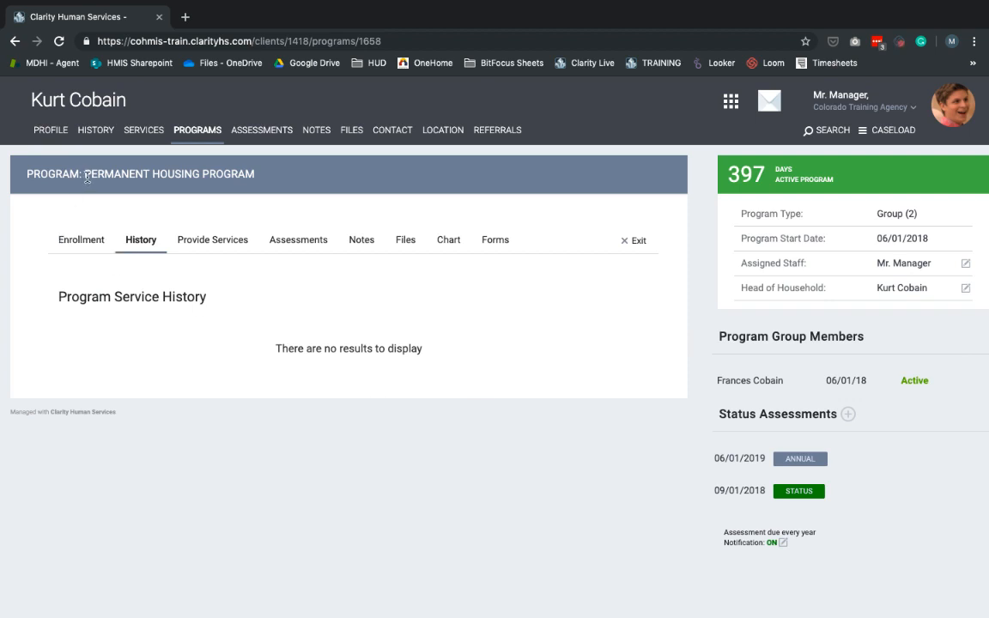
left_click_drag(84, 174, 262, 177)
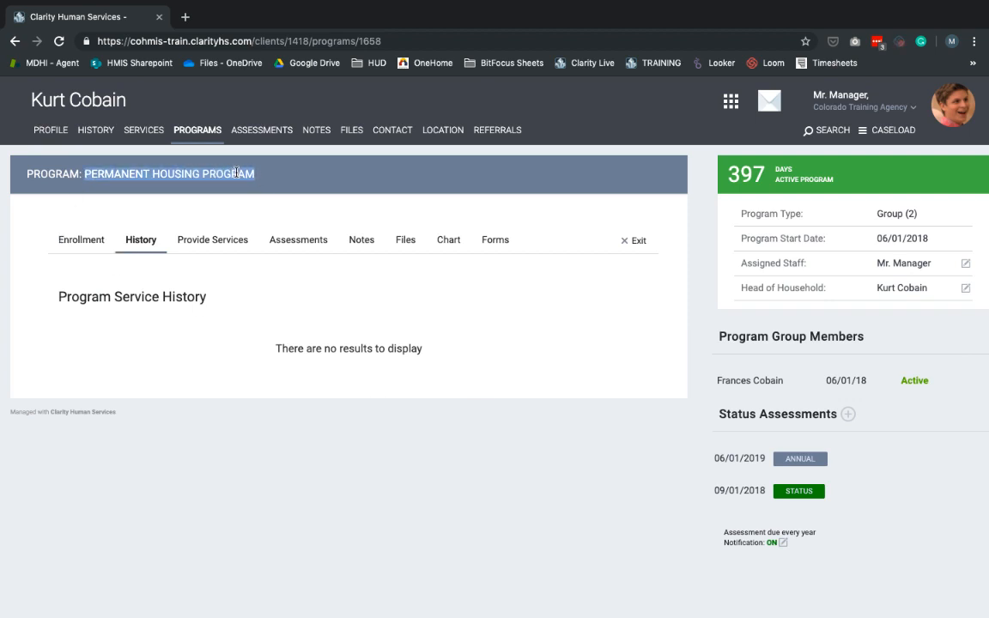
left_click(39, 180)
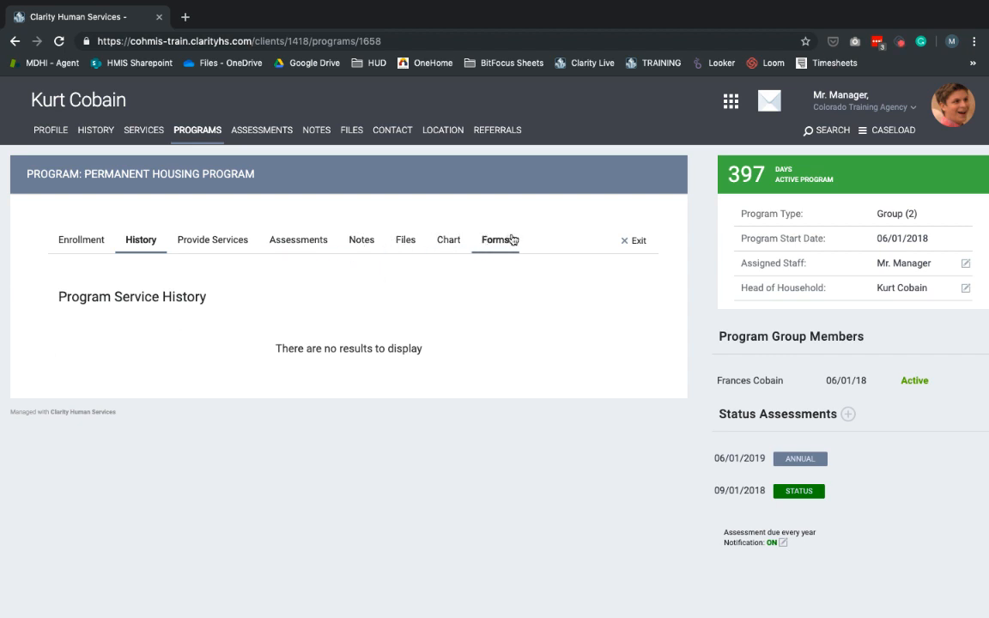
Start the program exit for the head of household and include the daughter in the group ending the program
left_click(638, 246)
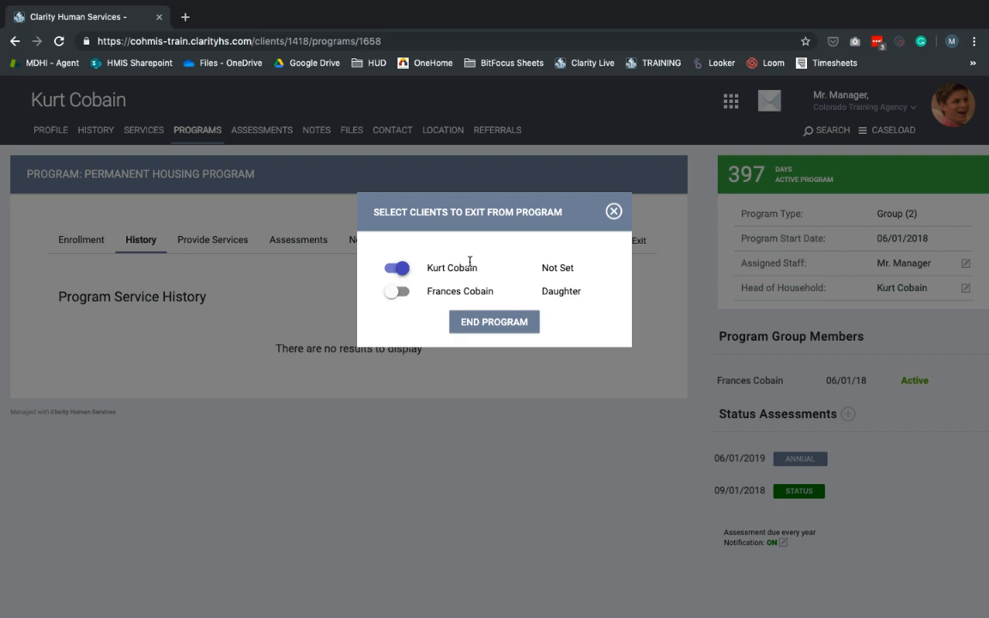
left_click(396, 293)
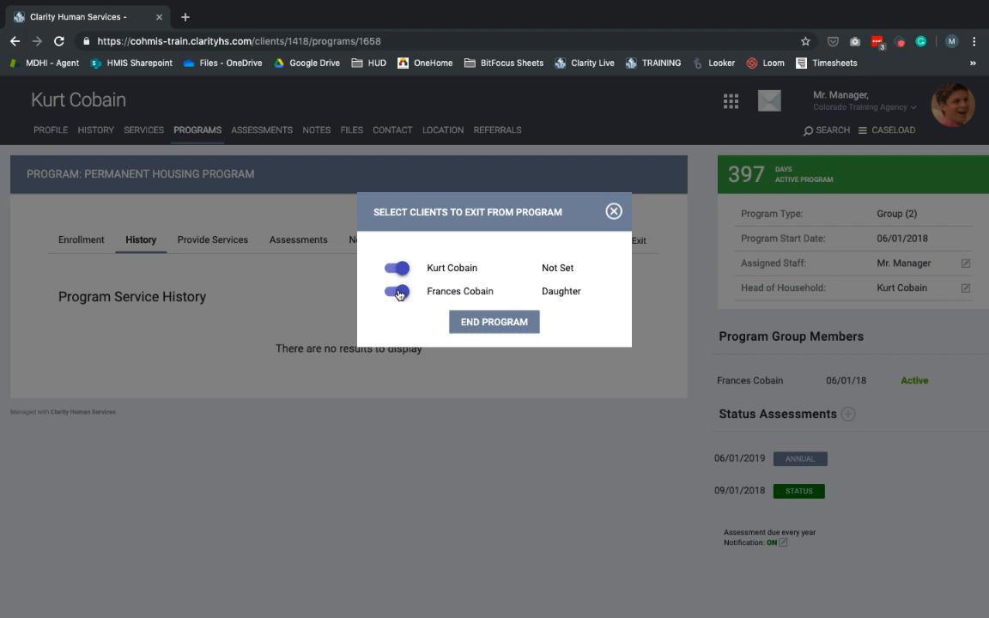
left_click(501, 330)
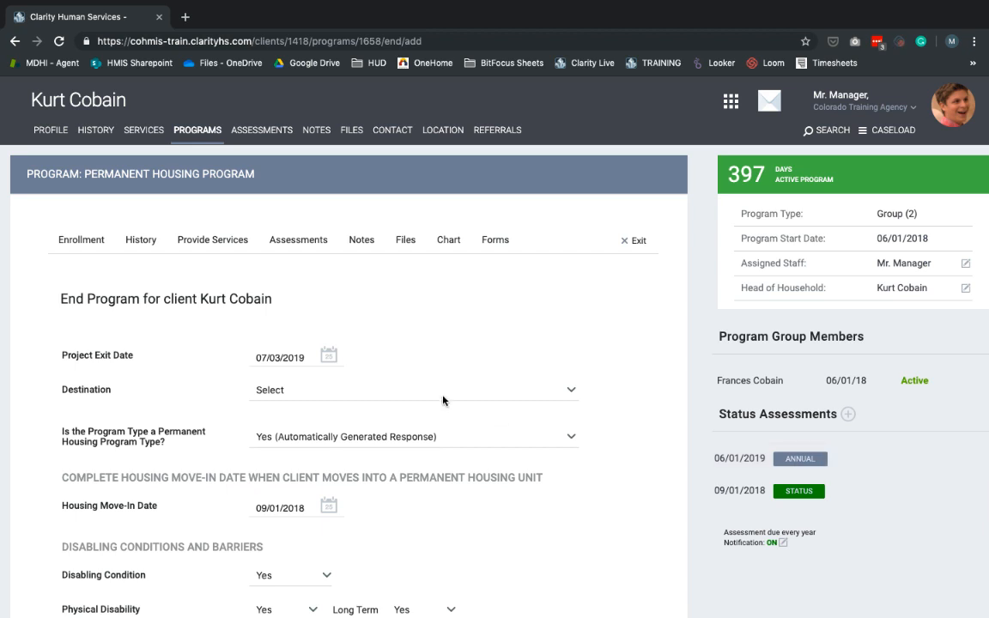
Set the head of household's project exit date to 07/01/2019 and destination to "Rental by client, with other ongoing housing subsidy"
scroll(444, 400, "down", 1)
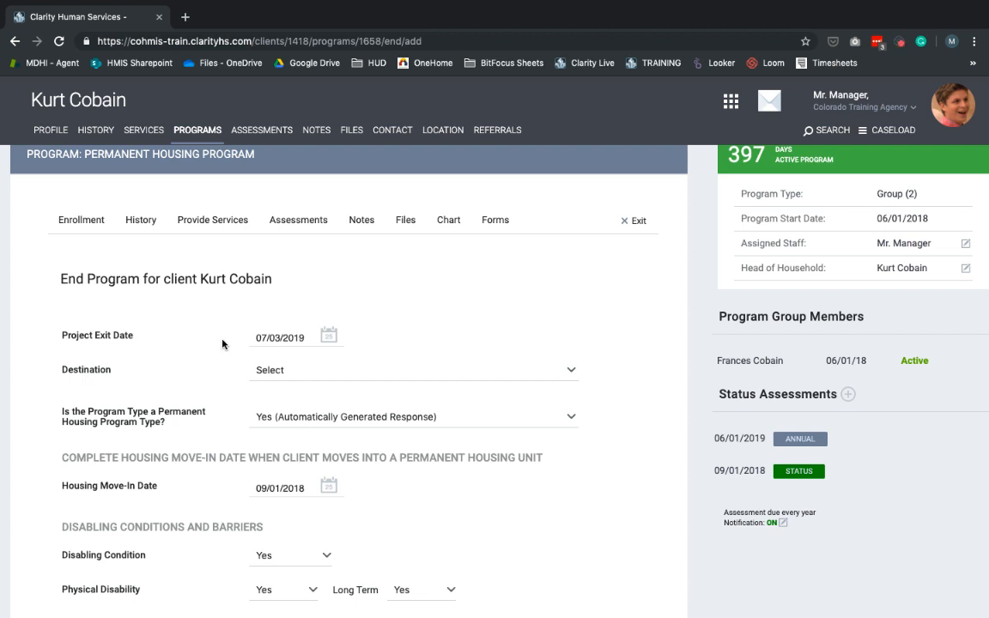
left_click(328, 336)
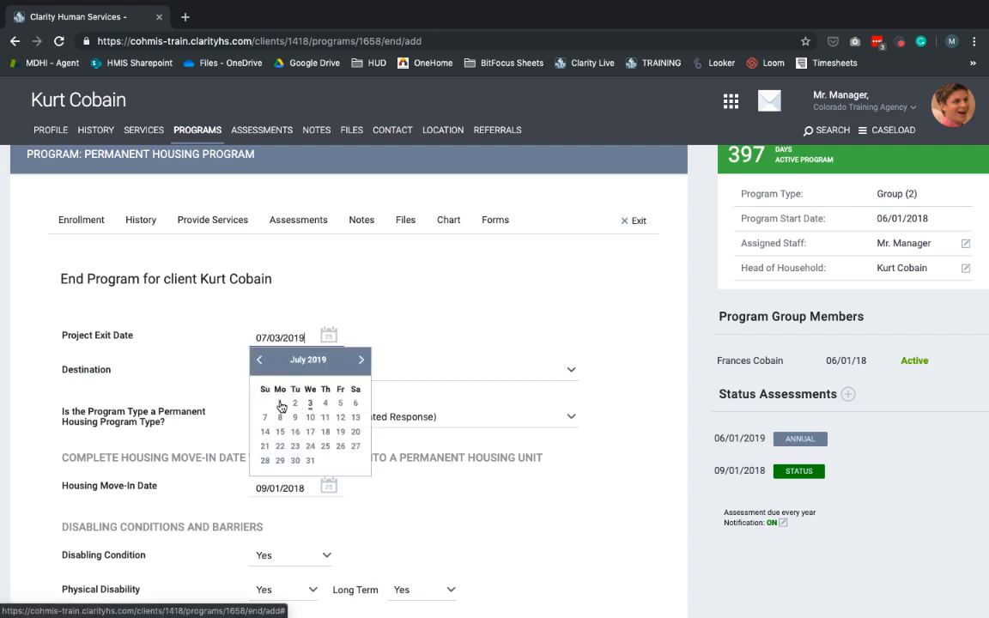
left_click(280, 403)
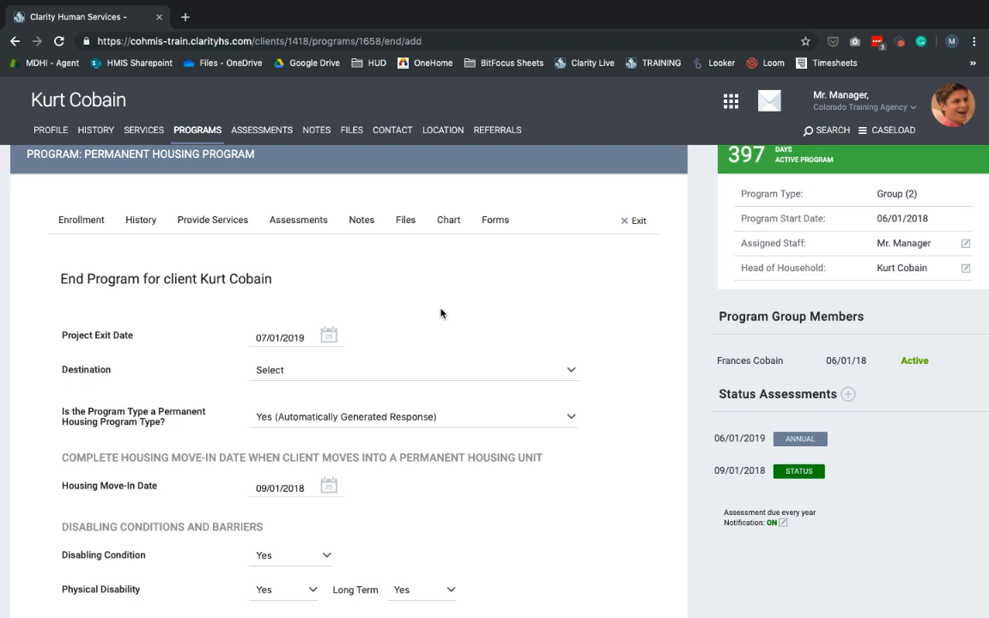
left_click(413, 372)
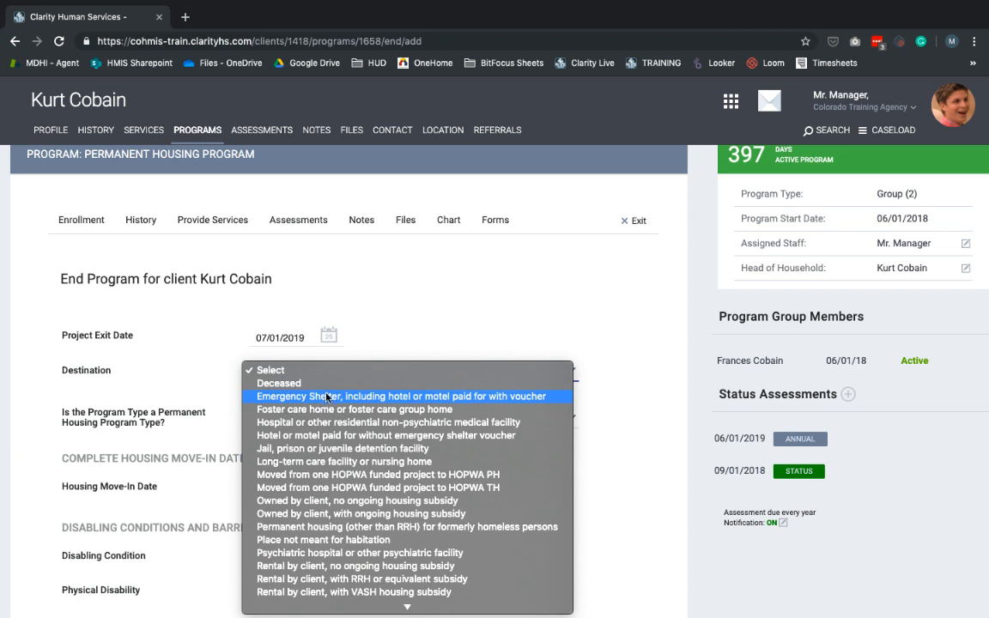
scroll(318, 471, "down", 3)
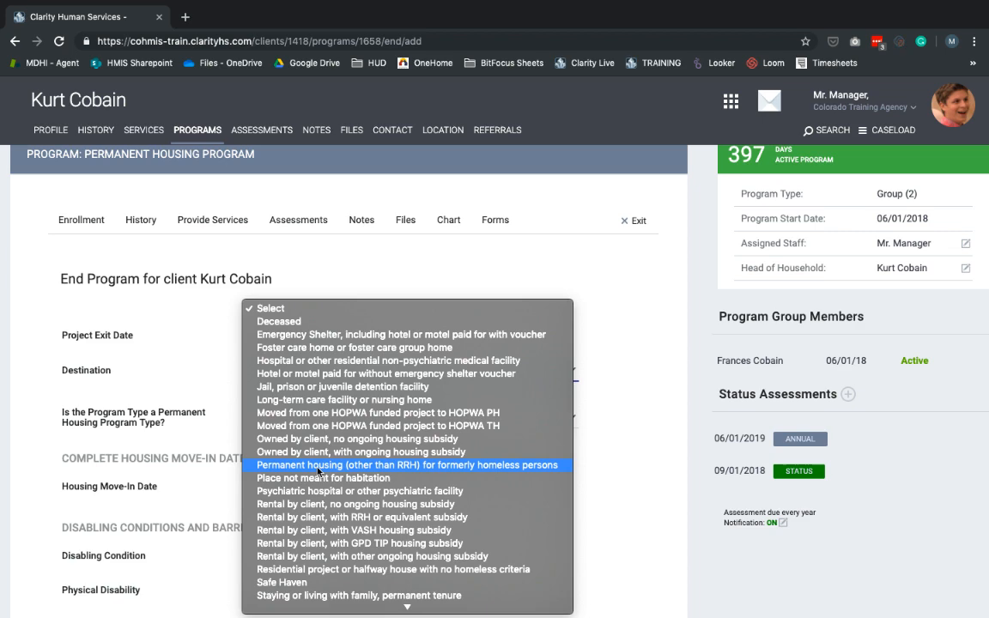
scroll(318, 472, "down", 5)
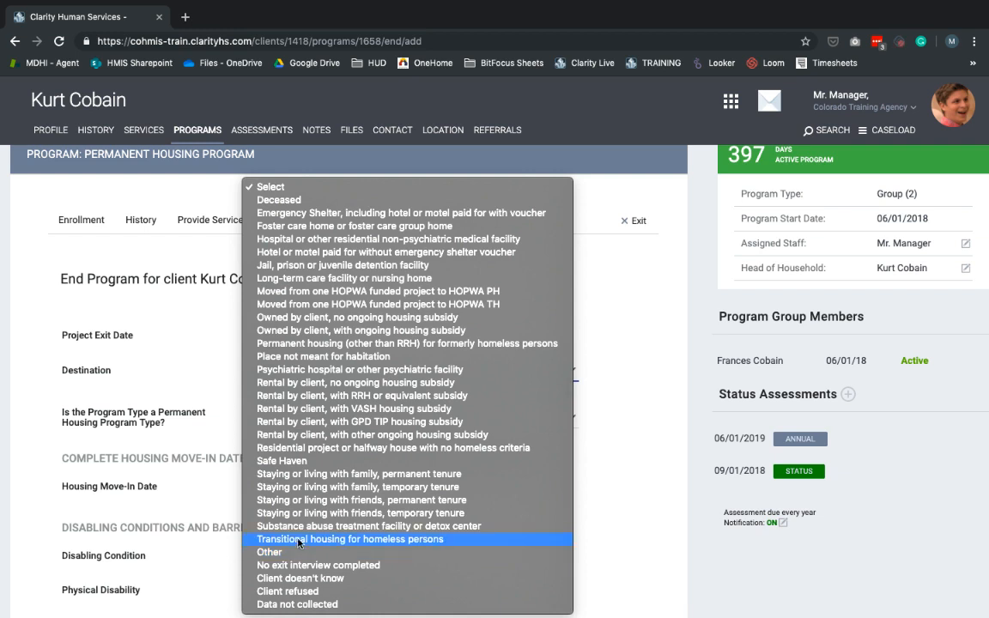
left_click(383, 435)
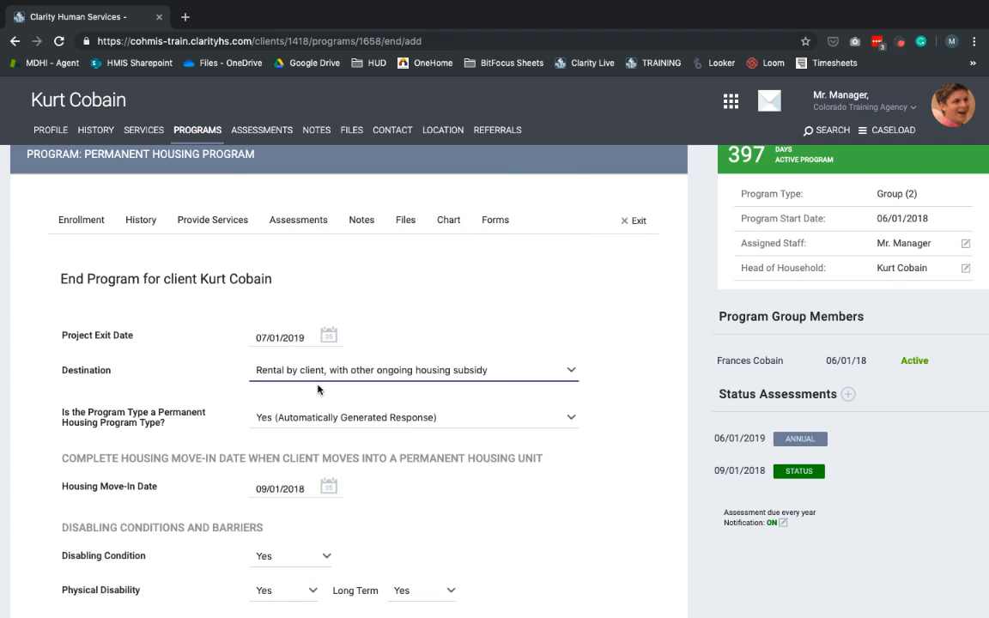
Review the head of household's disability, income, benefits and health insurance answers, and save the exit to continue with the daughter
scroll(317, 389, "down", 2)
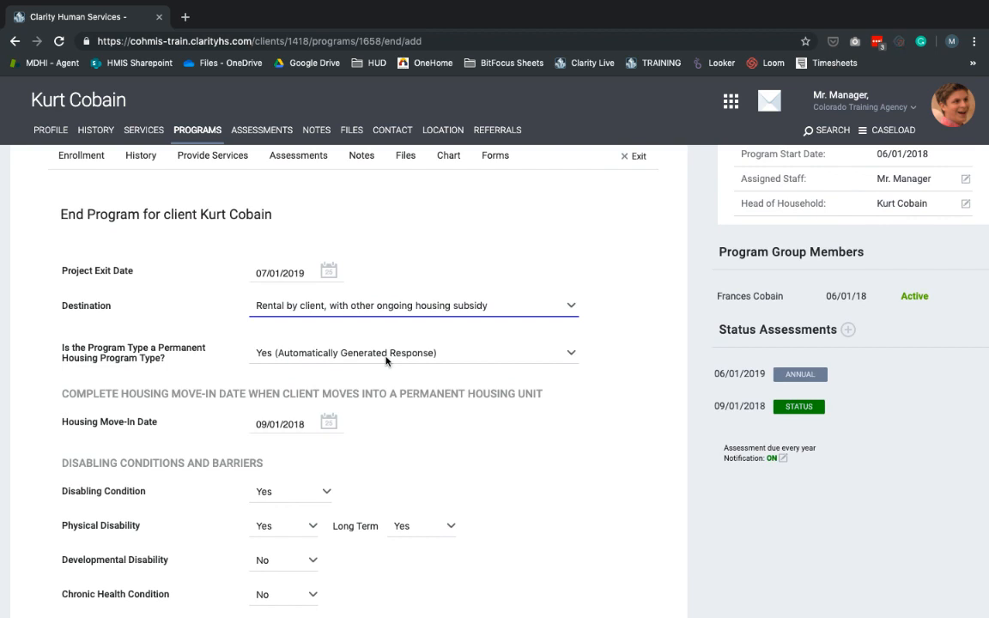
scroll(386, 360, "down", 3)
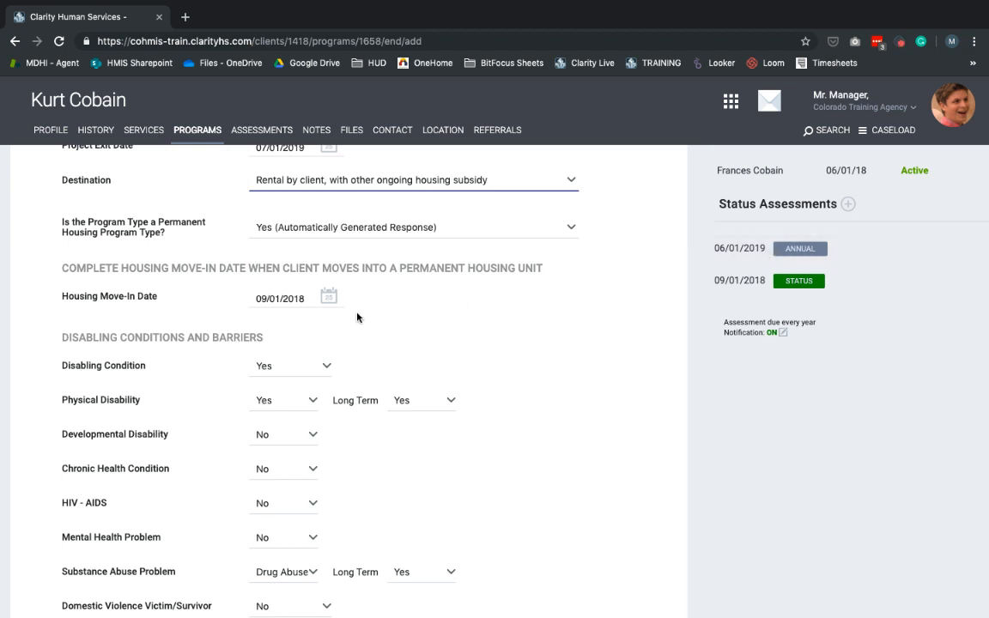
scroll(357, 318, "down", 3)
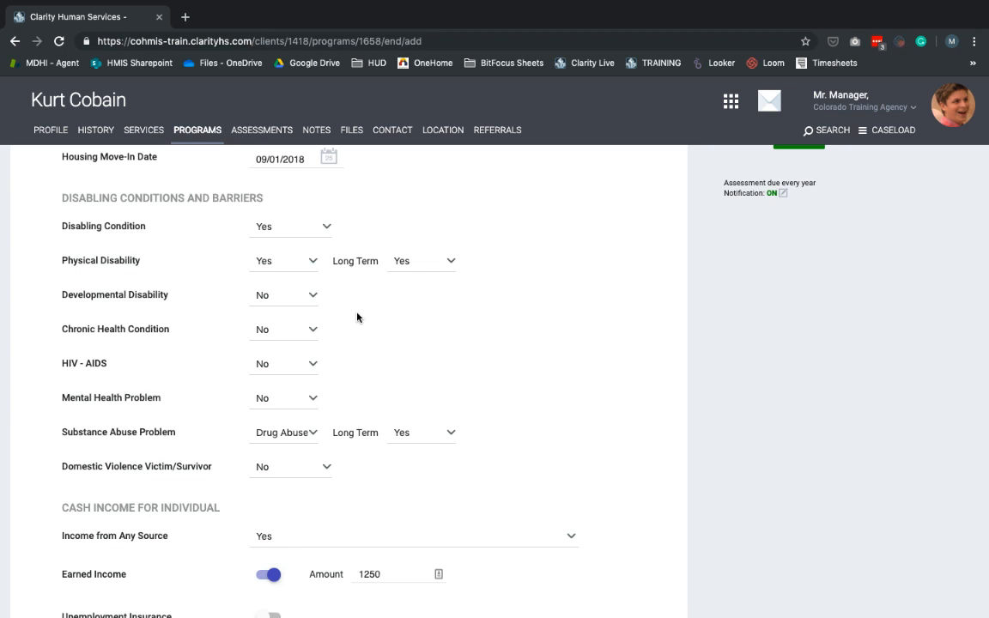
scroll(357, 317, "down", 5)
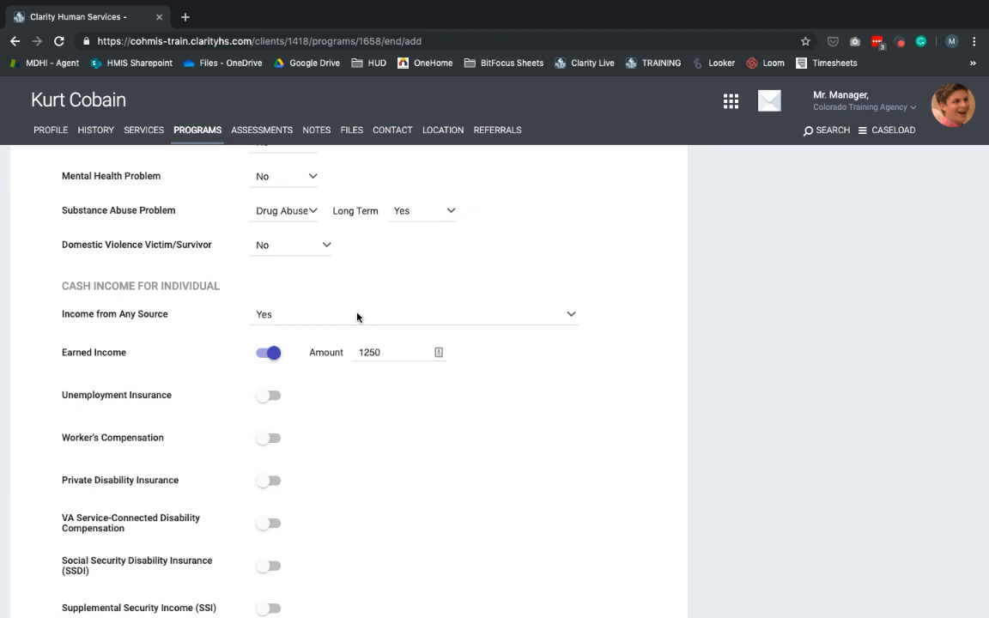
scroll(358, 317, "down", 5)
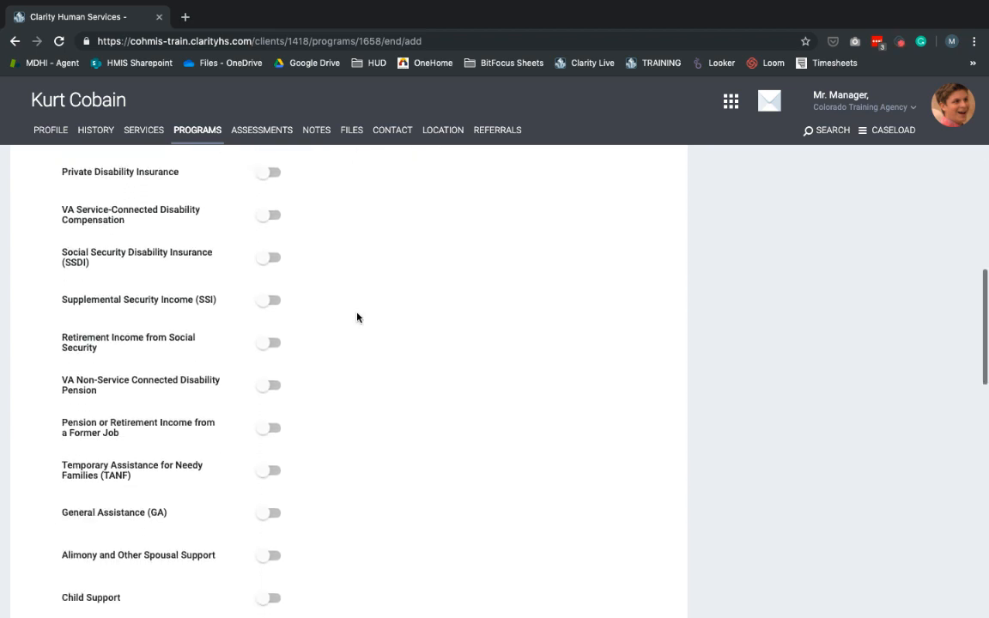
scroll(358, 317, "down", 3)
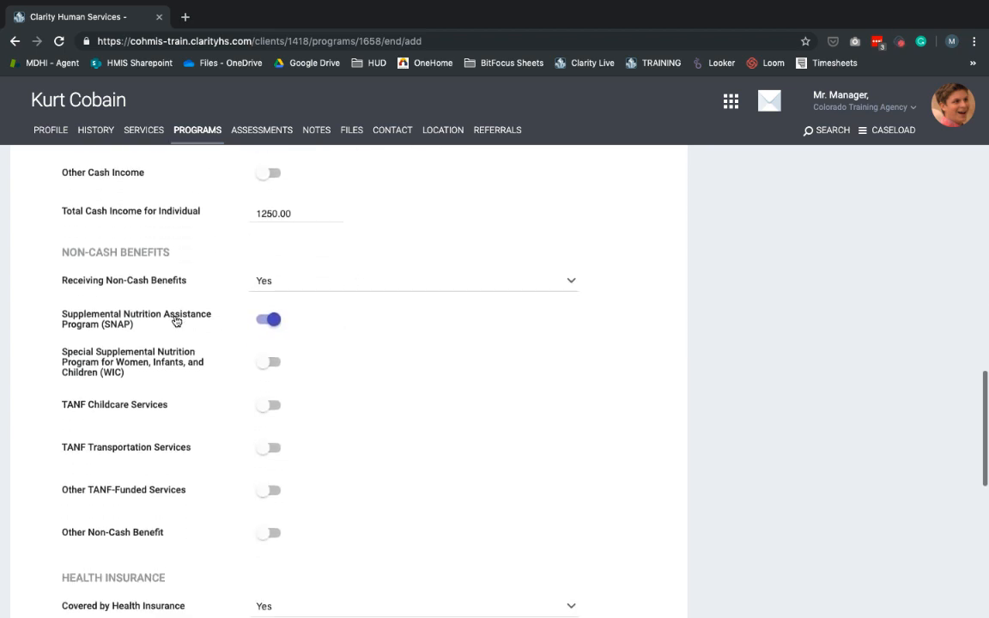
scroll(303, 320, "down", 4)
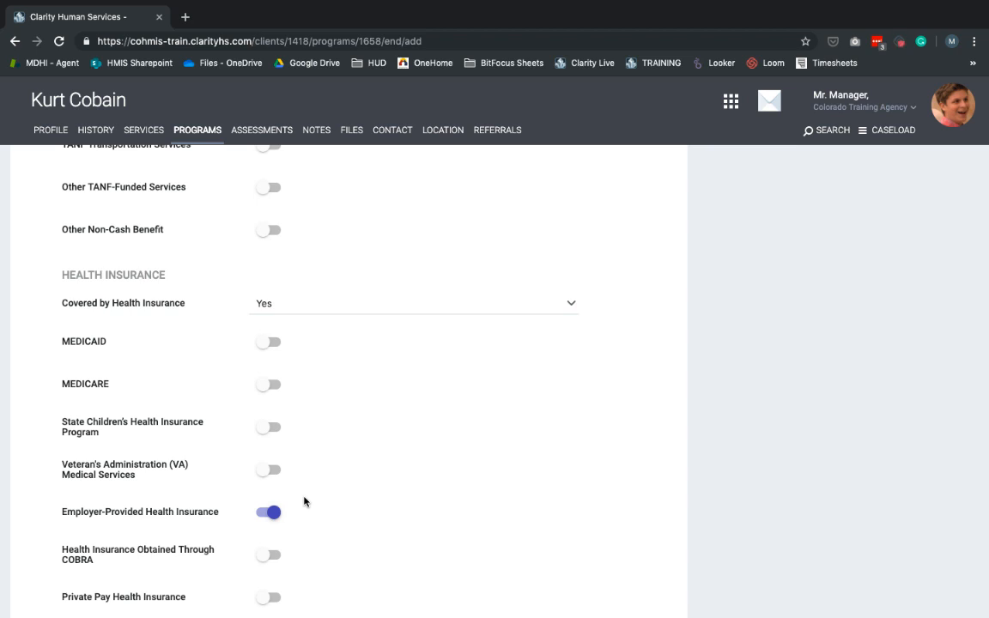
scroll(304, 502, "down", 4)
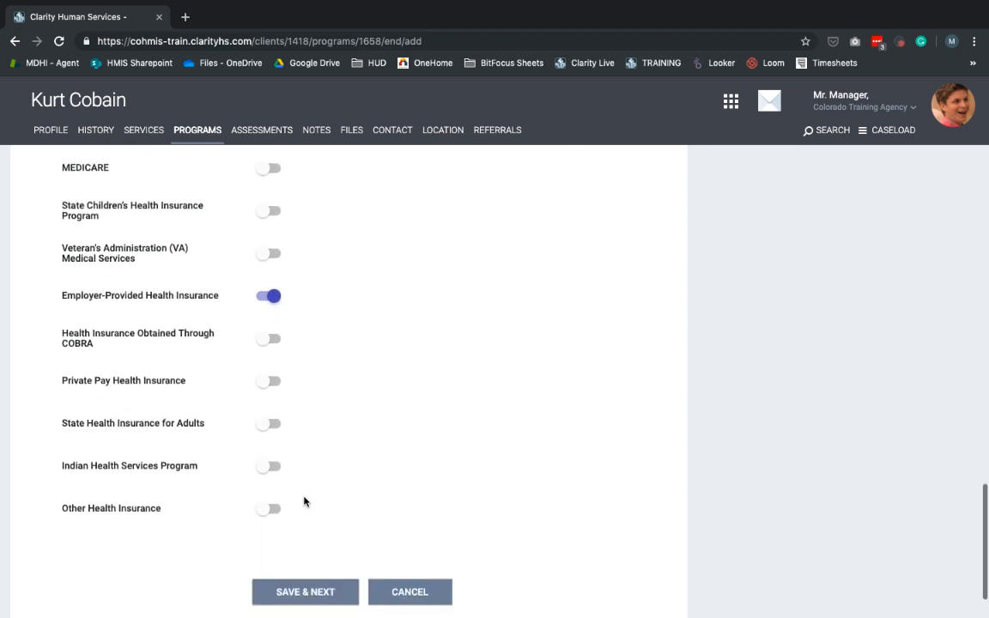
scroll(304, 502, "up", 20)
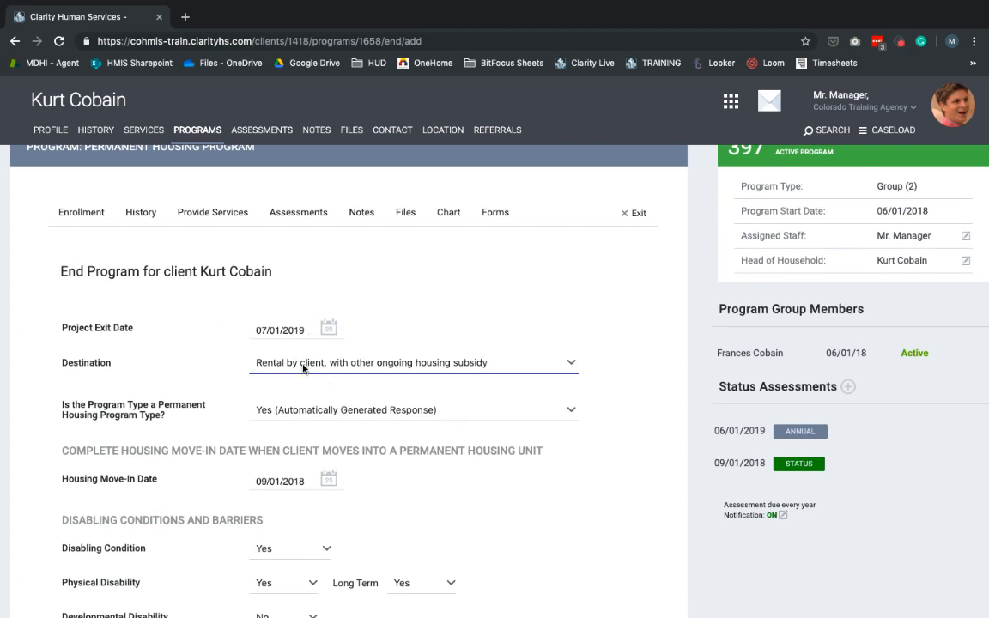
scroll(302, 369, "down", 20)
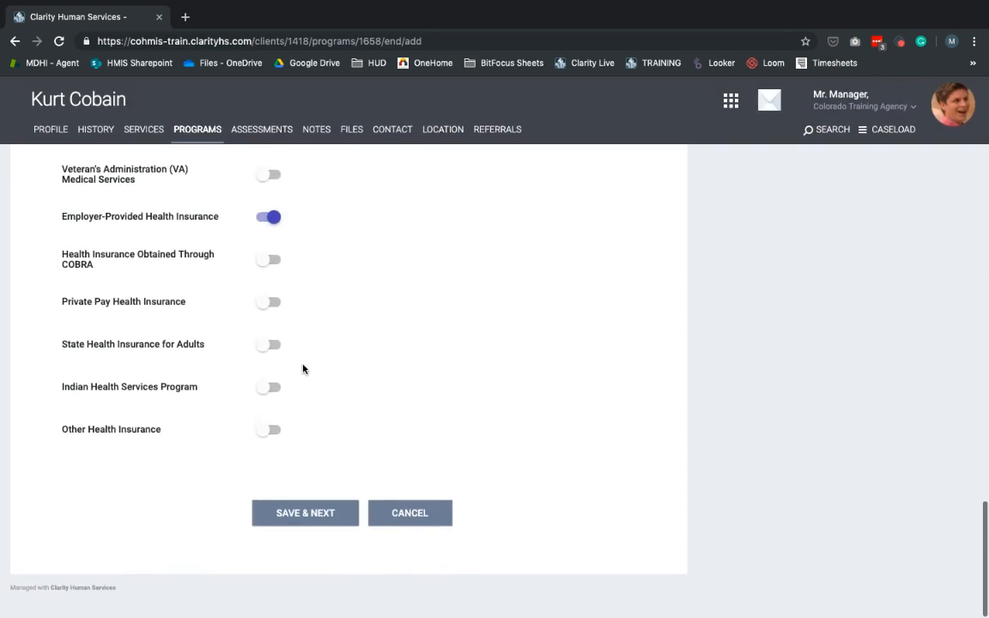
left_click(307, 515)
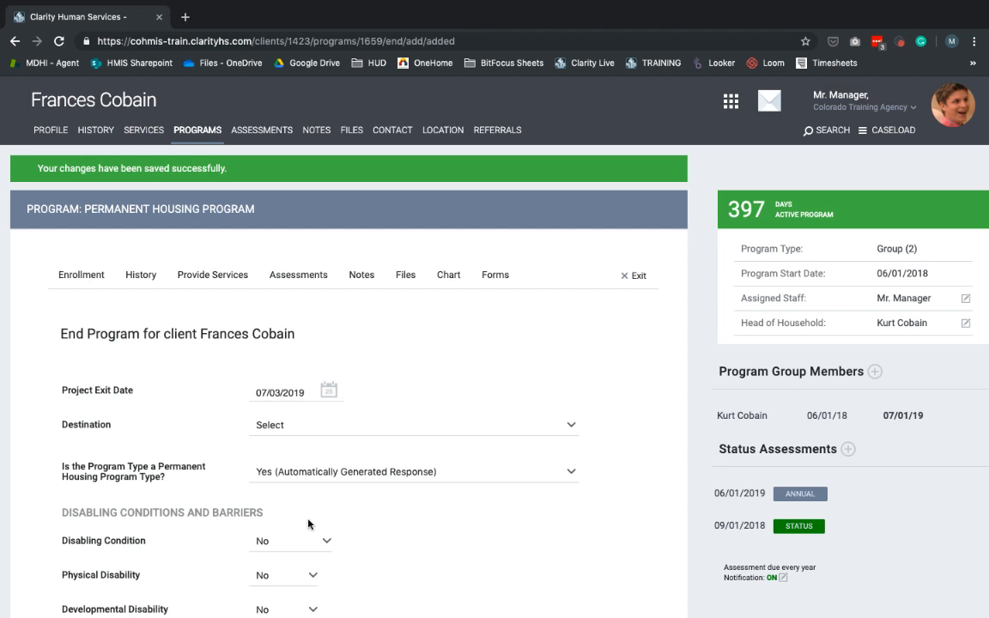
Set the daughter's project exit date to 07/01/2019 and destination to "Rental by client, with other ongoing housing subsidy"
left_click(332, 396)
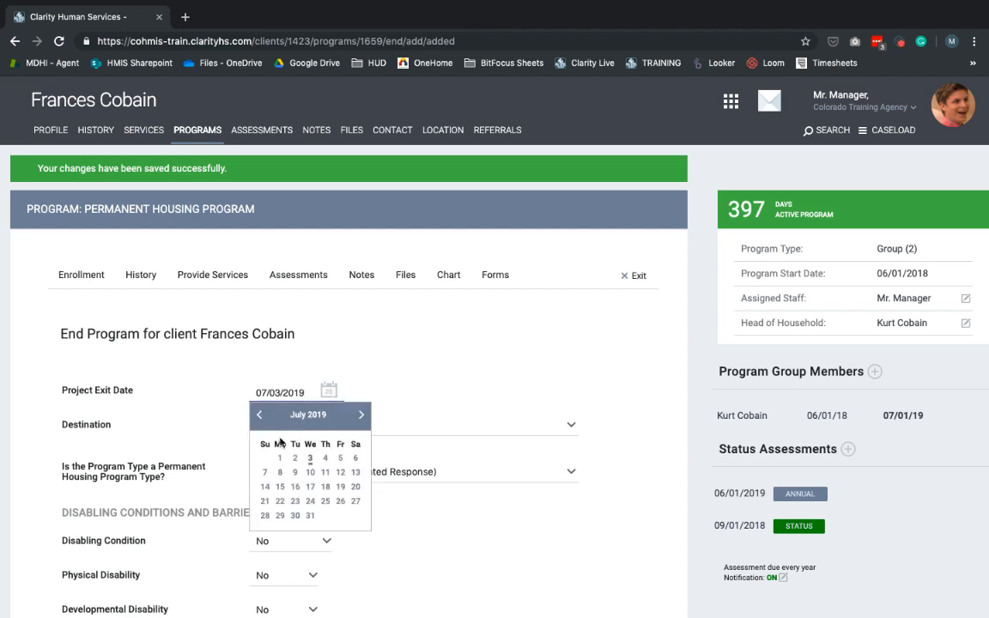
left_click(279, 458)
left_click(303, 438)
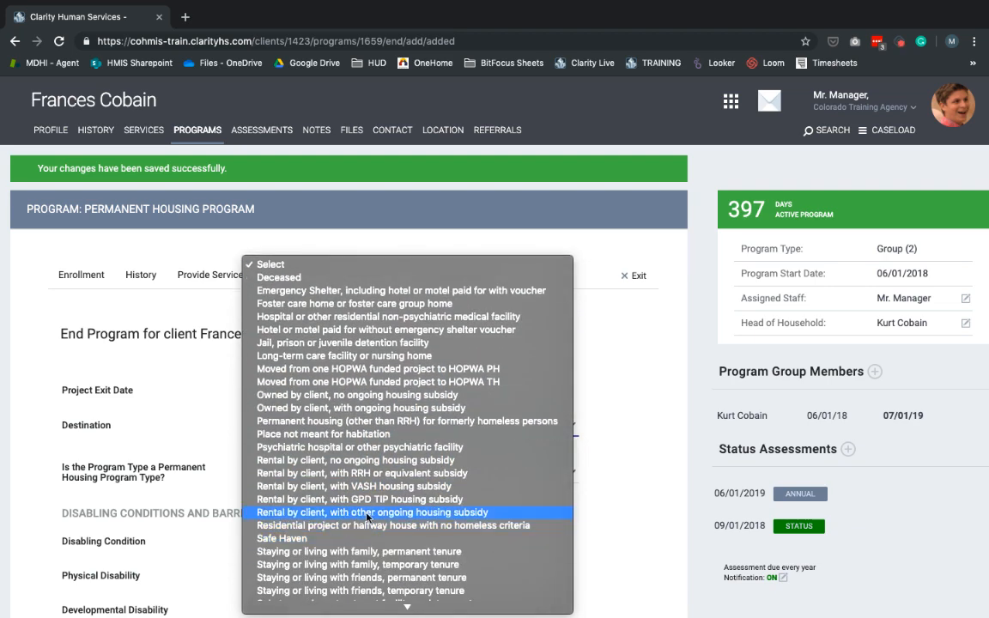
left_click(368, 513)
Review the daughter's disabling conditions and health insurance answers, and save and close her program exit
scroll(589, 291, "down", 3)
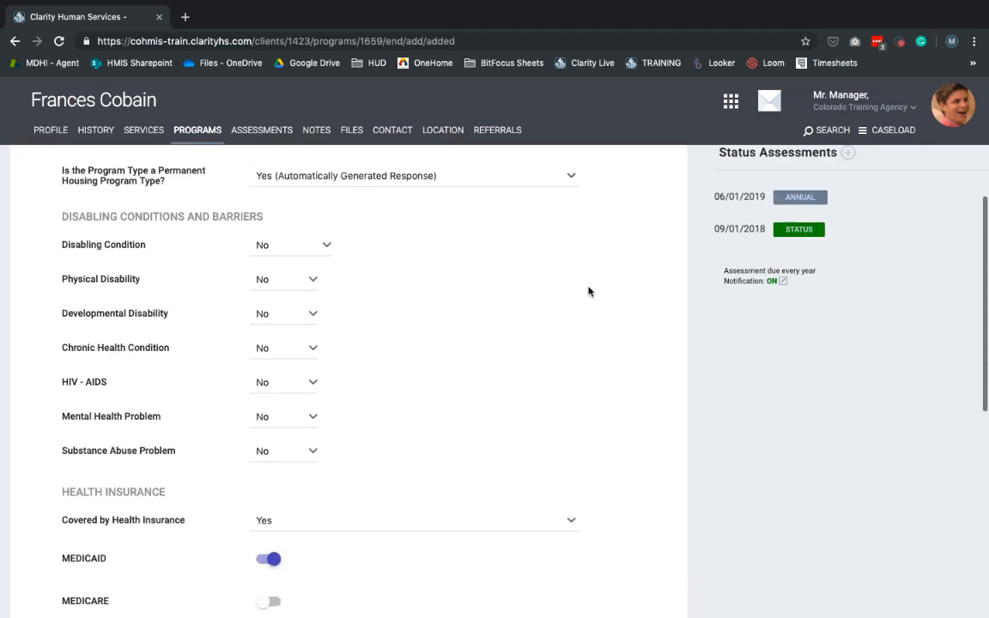
scroll(589, 291, "up", 1)
scroll(590, 291, "down", 3)
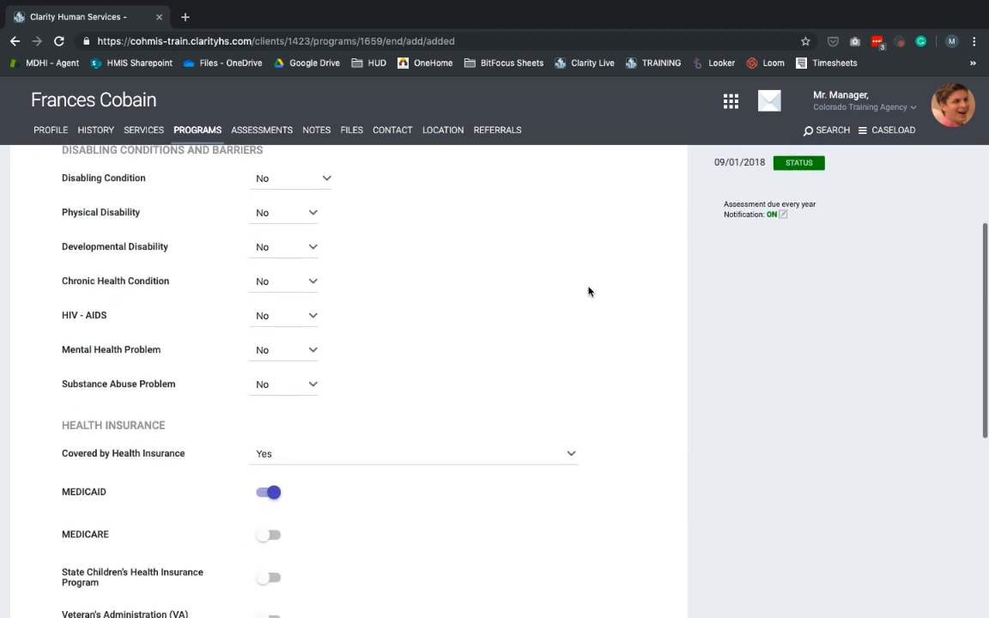
scroll(589, 291, "down", 4)
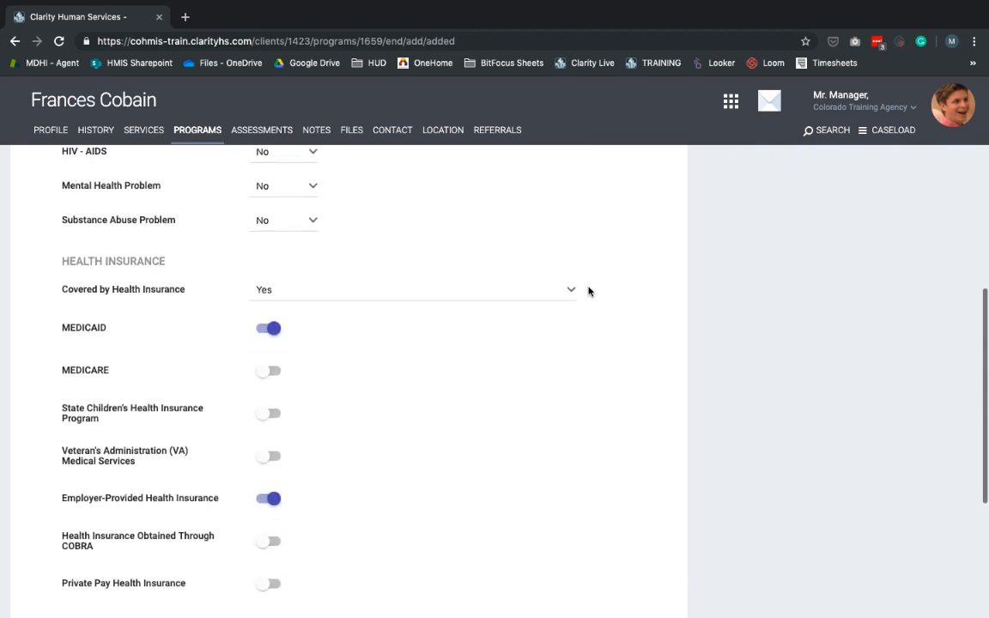
scroll(589, 291, "down", 2)
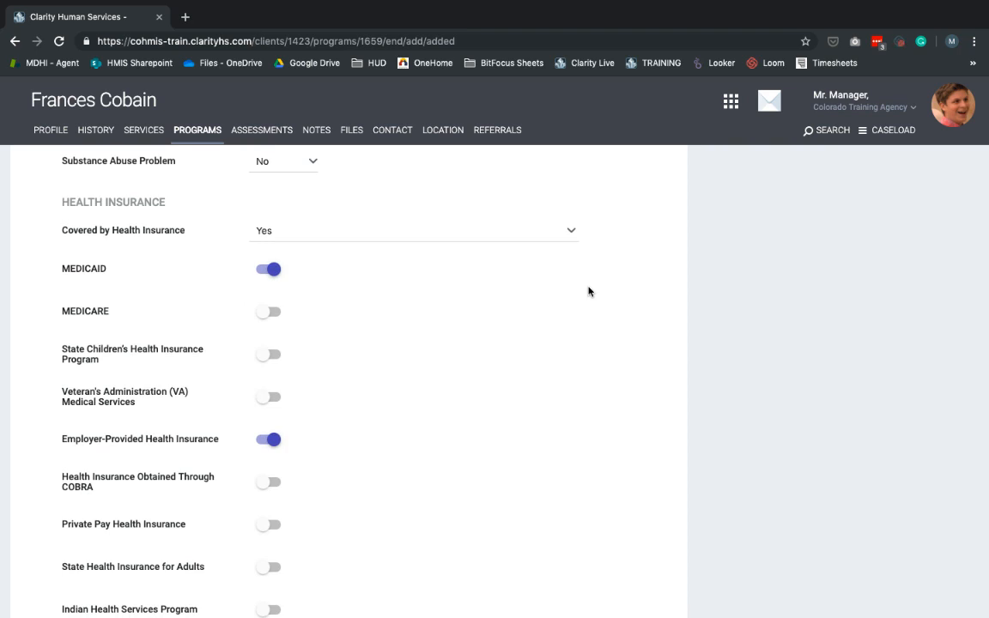
scroll(603, 345, "down", 5)
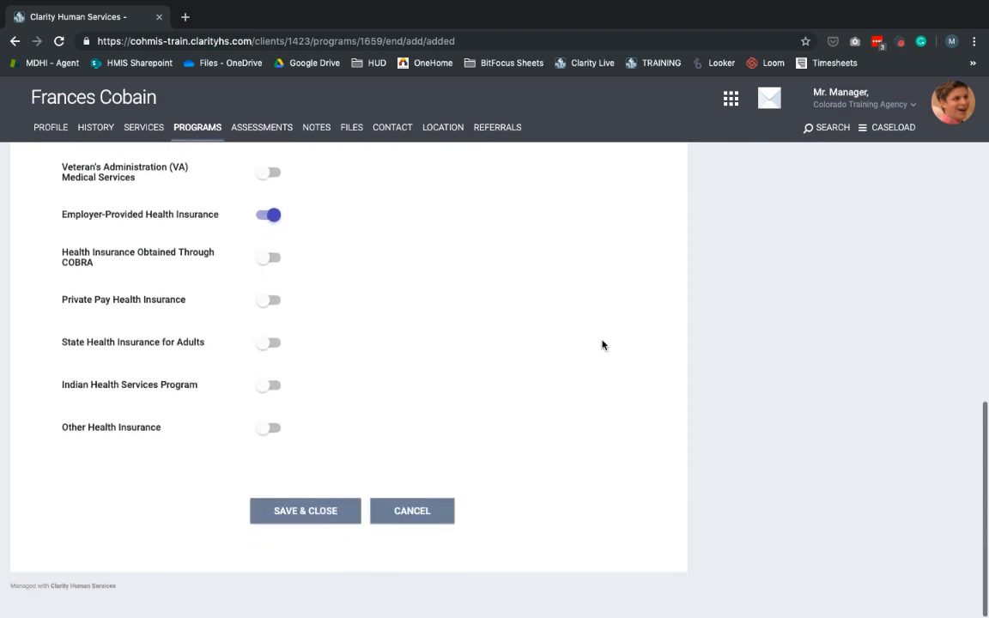
left_click(327, 520)
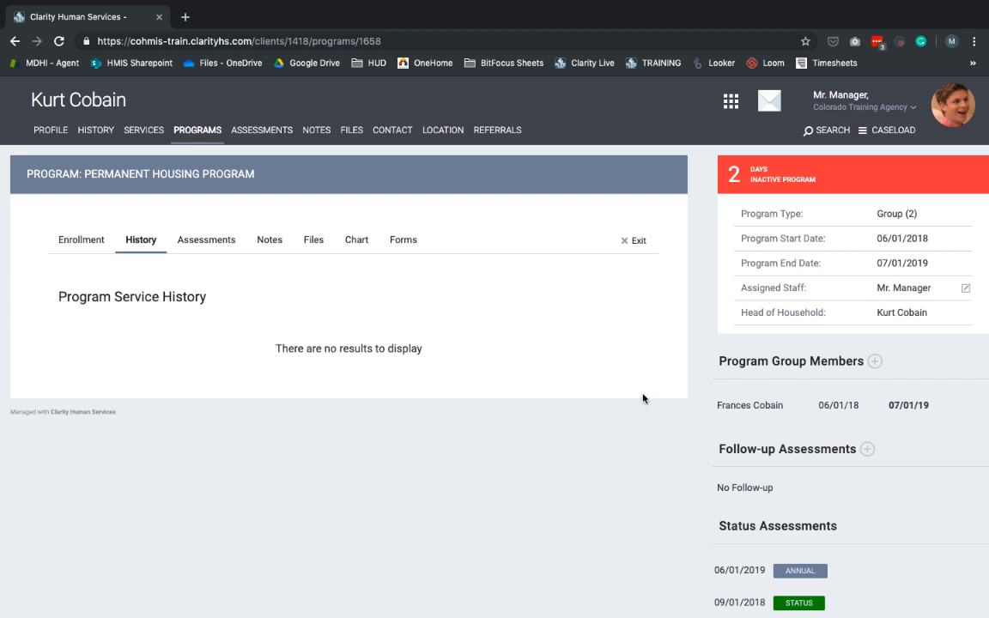
Reopen the head of household's saved exit screen for the Permanent Housing Program
left_click(638, 242)
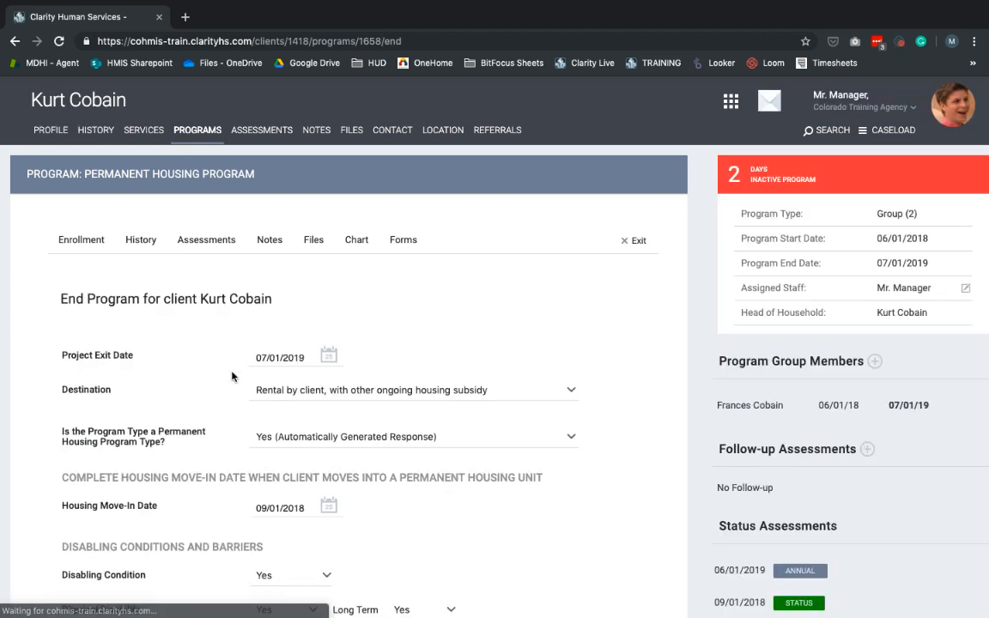
Clear the head of household's project exit date and save the changes to reopen the program enrollment
left_click(277, 359)
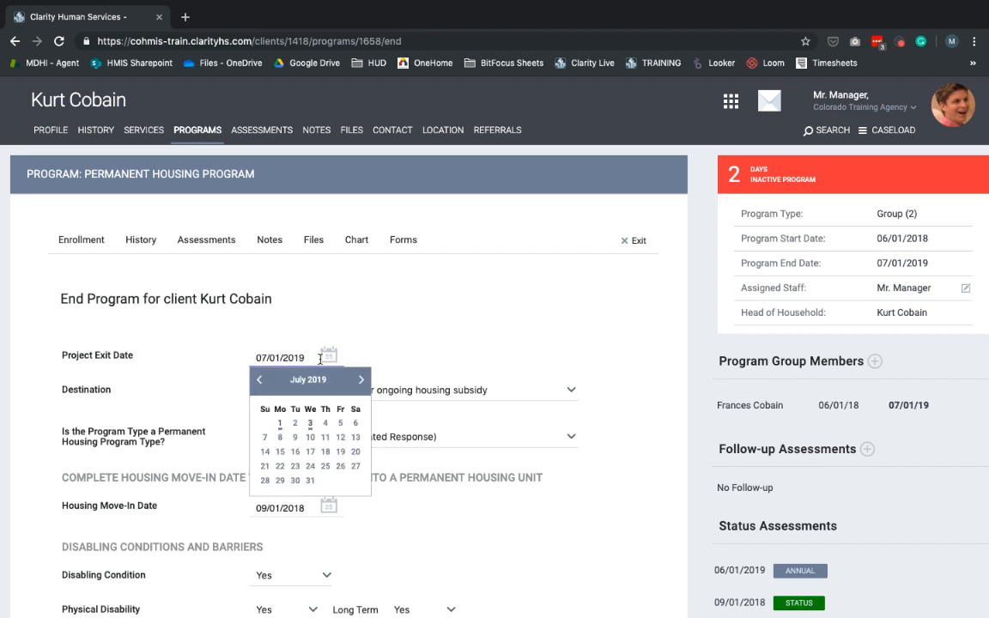
left_click_drag(320, 359, 99, 355)
key("BackSpace")
left_click(524, 287)
scroll(524, 287, "down", 15)
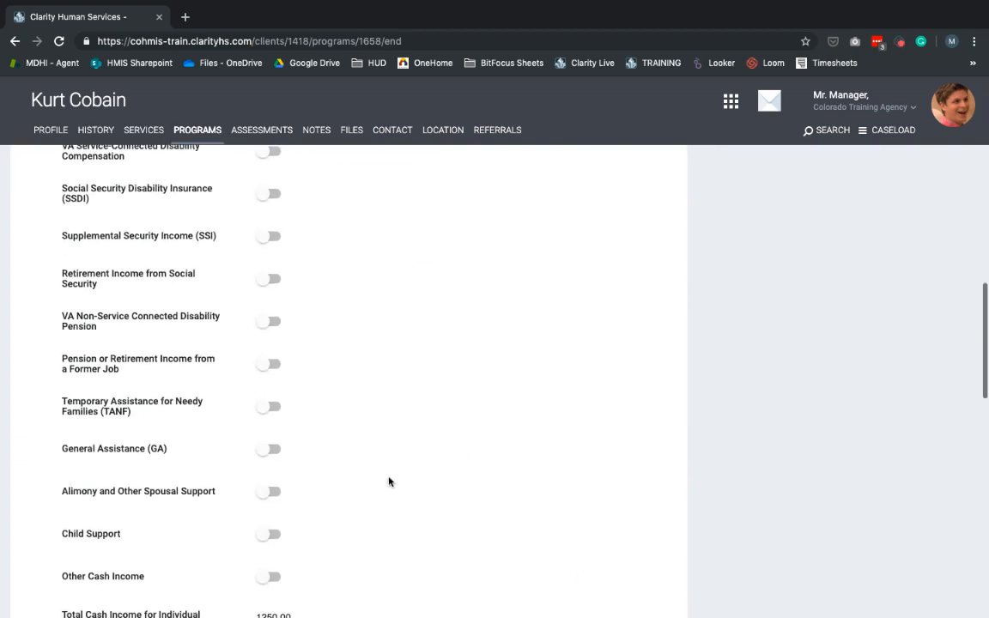
scroll(389, 481, "down", 10)
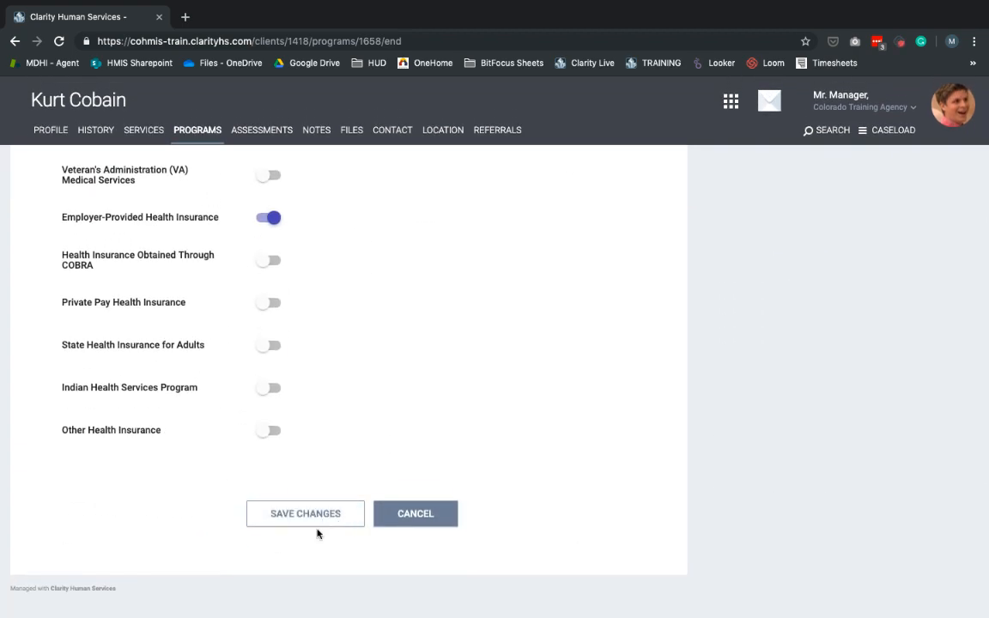
left_click(330, 525)
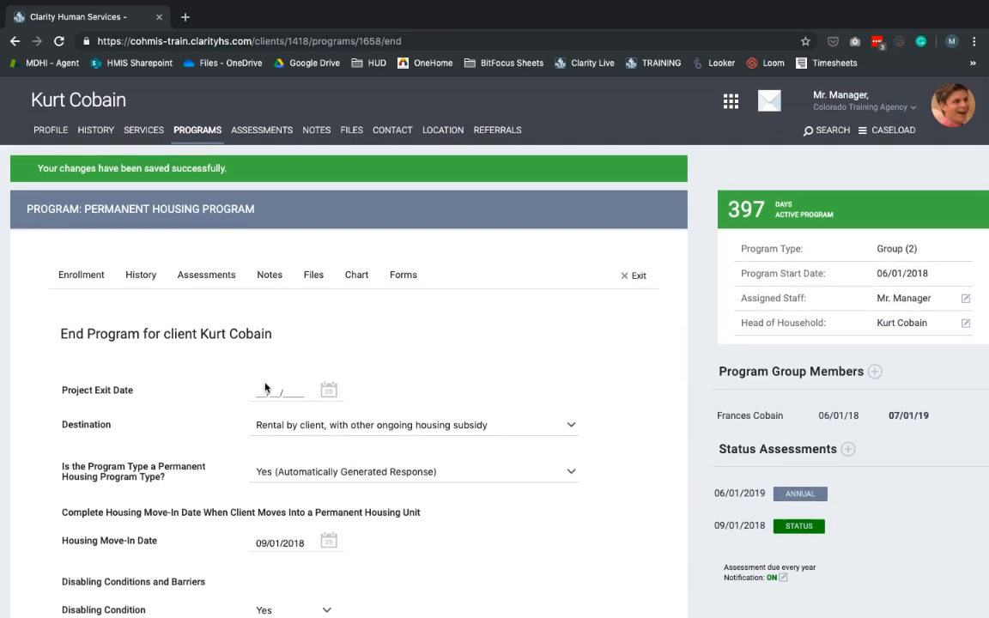
Set the head of household's project exit date to 07/01/2019 and save the changes to end the program again
left_click(266, 391)
left_click(280, 459)
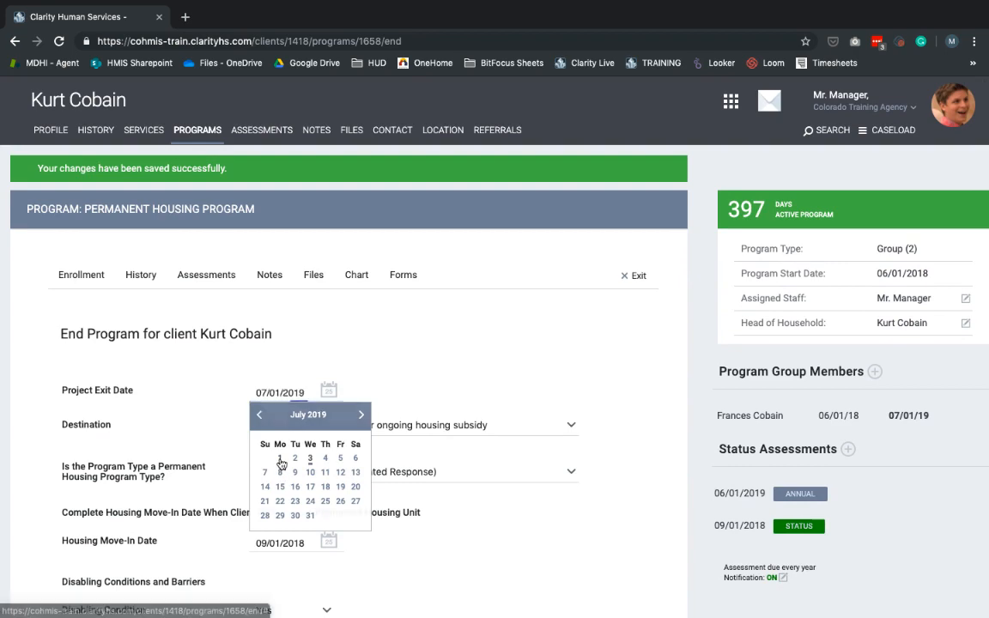
scroll(557, 338, "down", 20)
left_click(305, 513)
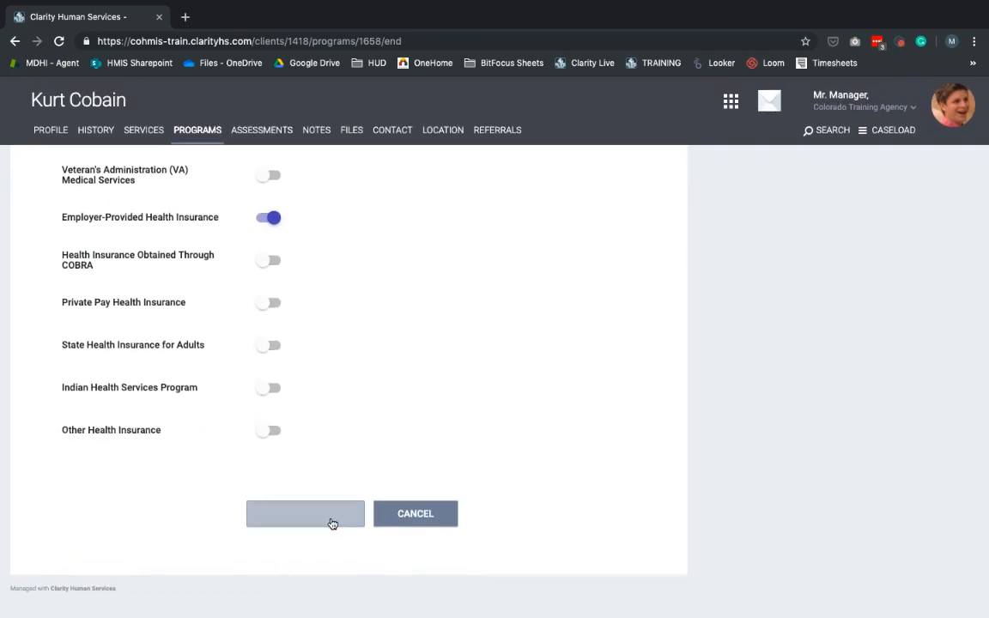